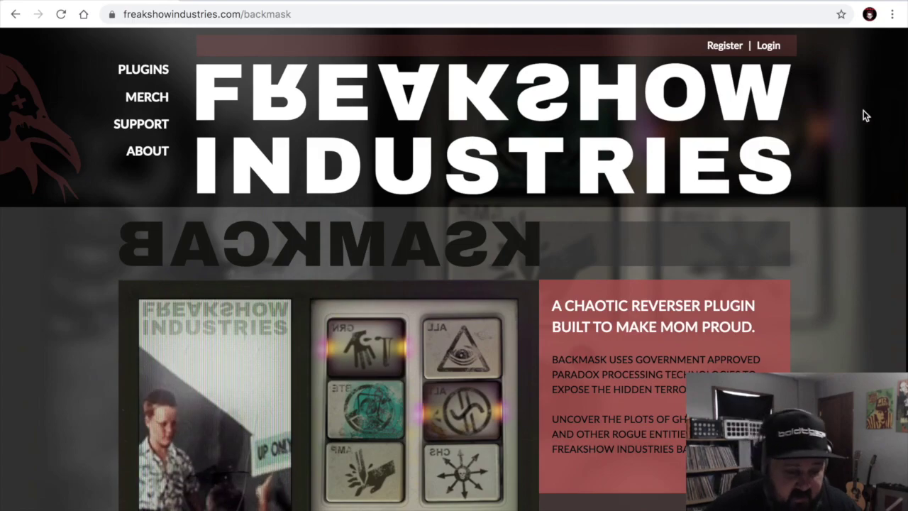
Look over the Backmask product page, including its installer download and purchase options
scroll(868, 134, down, 2)
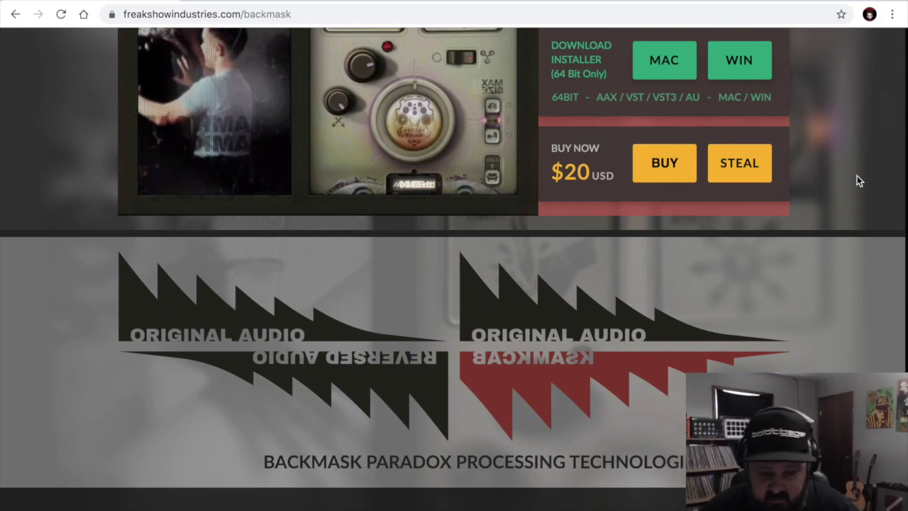
scroll(857, 180, up, 5)
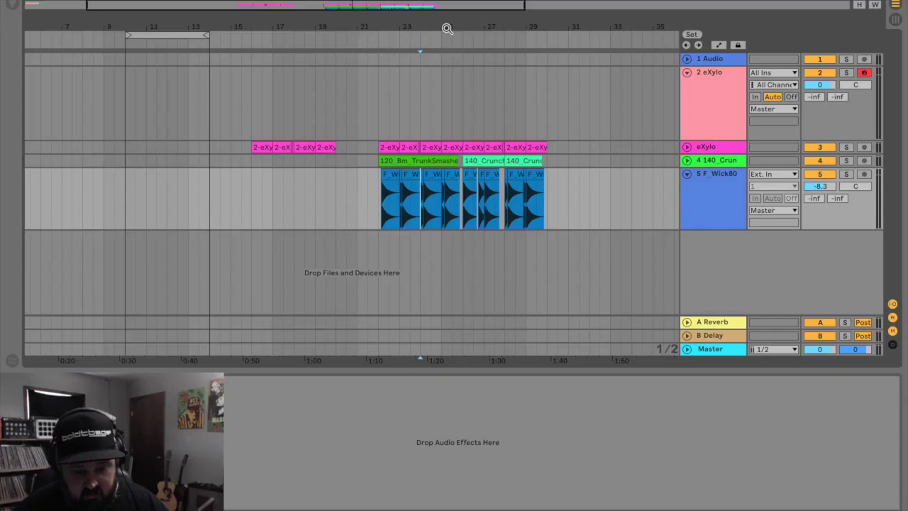
Switch to Ableton Live and play the layered eXylo, drum and F_Wick80 section between bars 22 and 29
drag(447, 28, 415, 206)
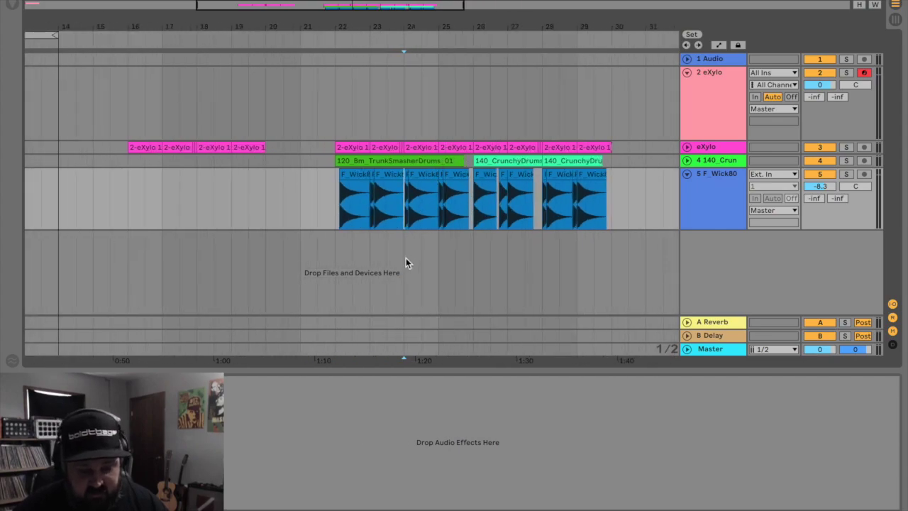
key(space)
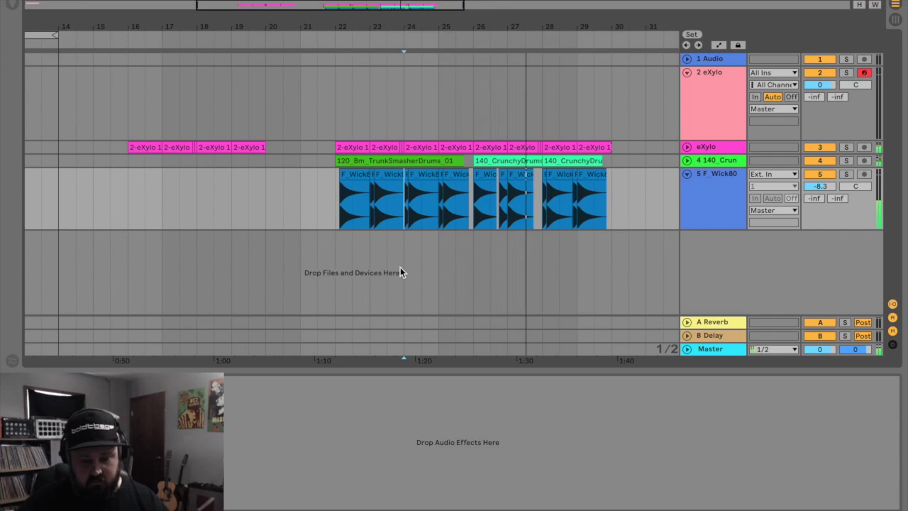
click(342, 24)
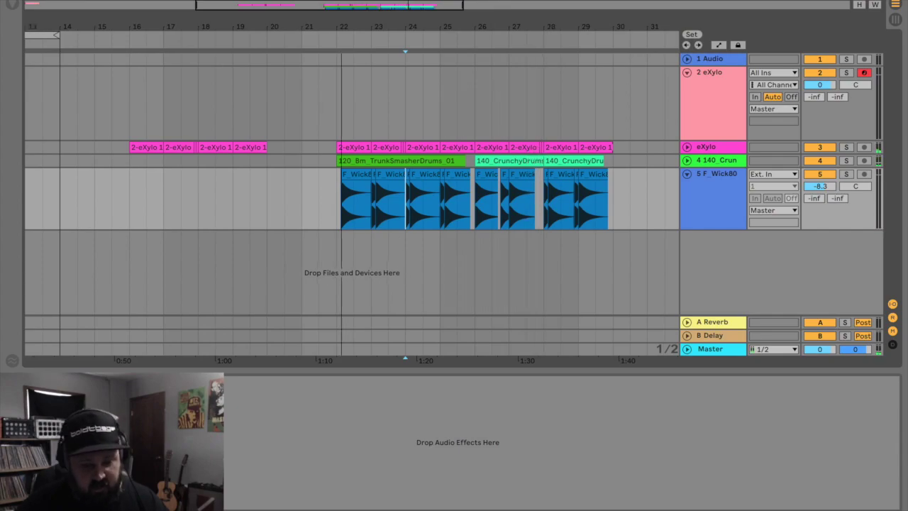
Play the original 2-eXylo 1 MIDI clip from bar 1 to hear it unprocessed
drag(326, 6, 26, 23)
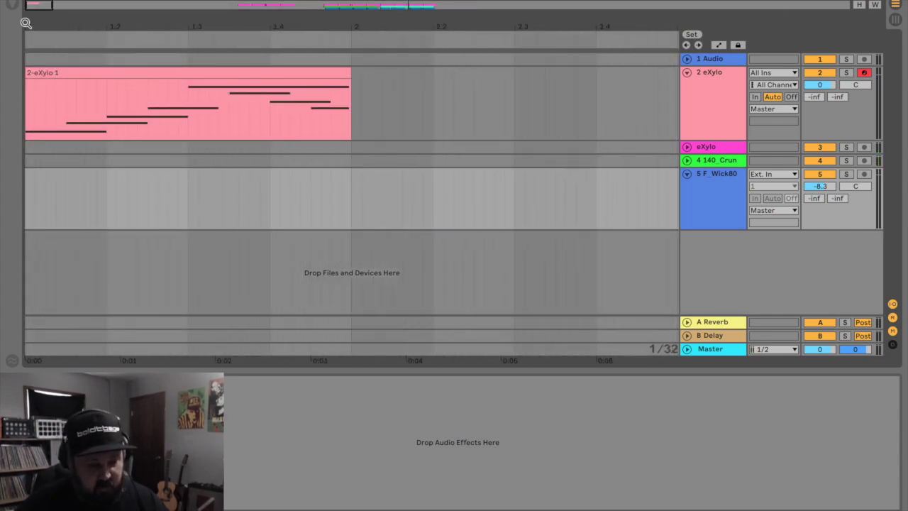
click(30, 105)
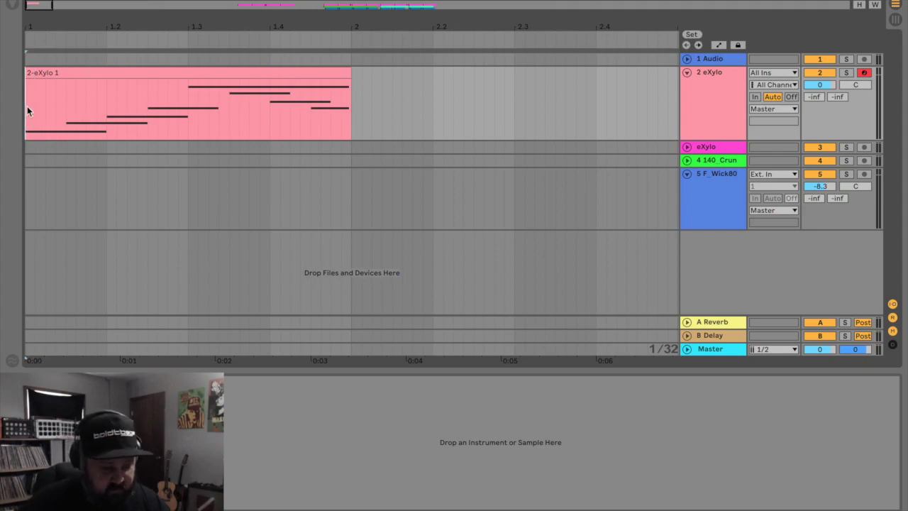
key(space)
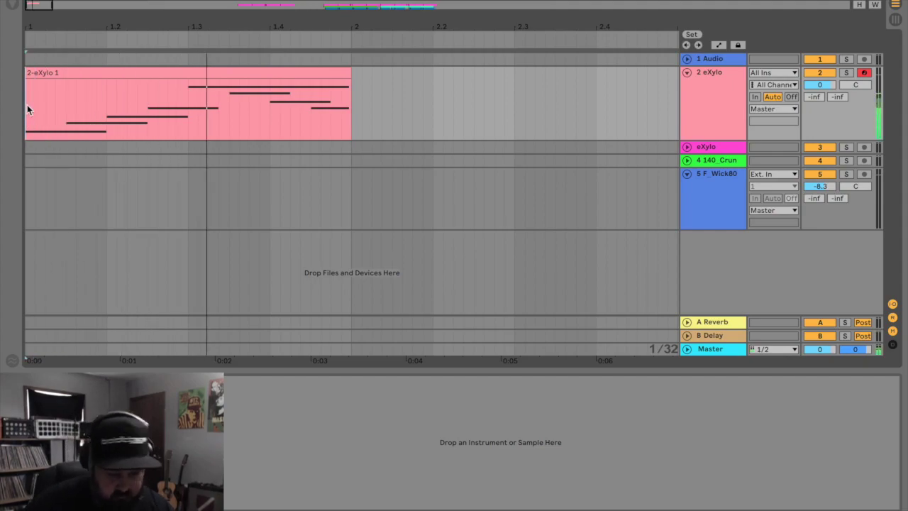
key(space)
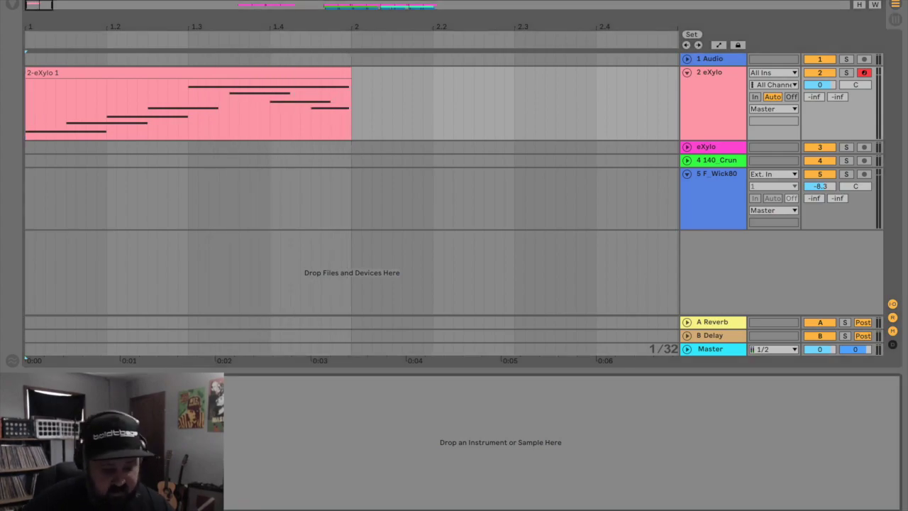
key(space)
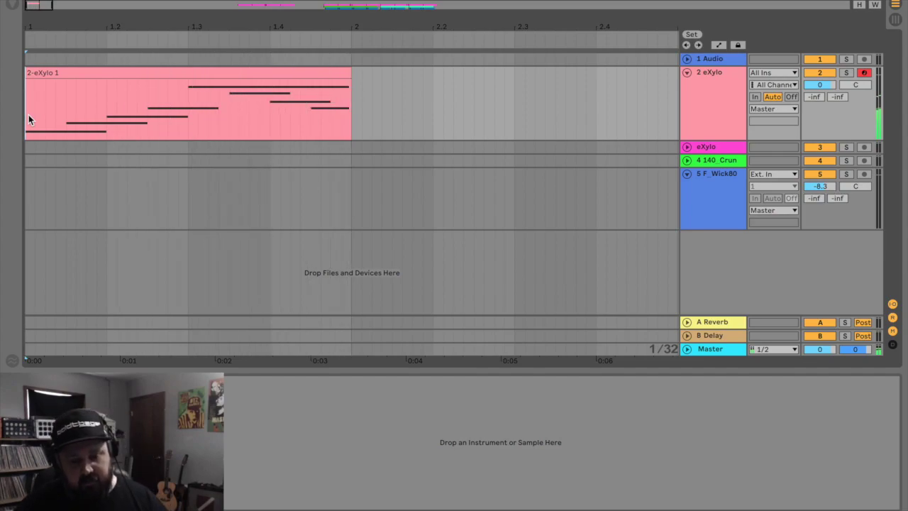
scroll(28, 110, down, 1)
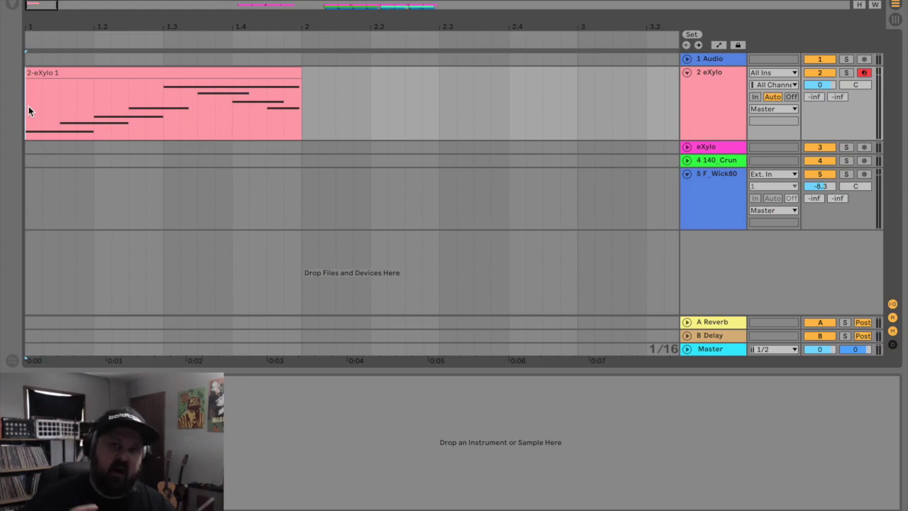
Duplicate the 2 eXylo track and collapse the original track
click(712, 83)
right_click(711, 82)
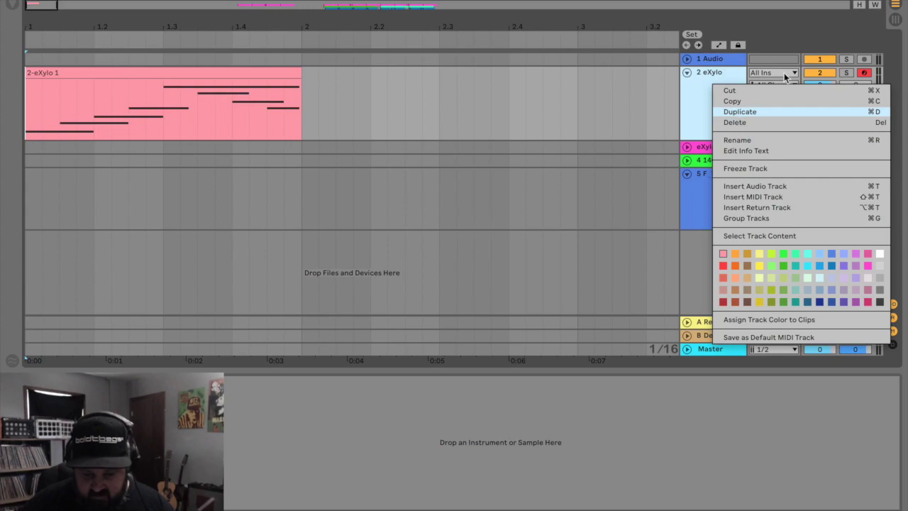
key(Return)
click(687, 73)
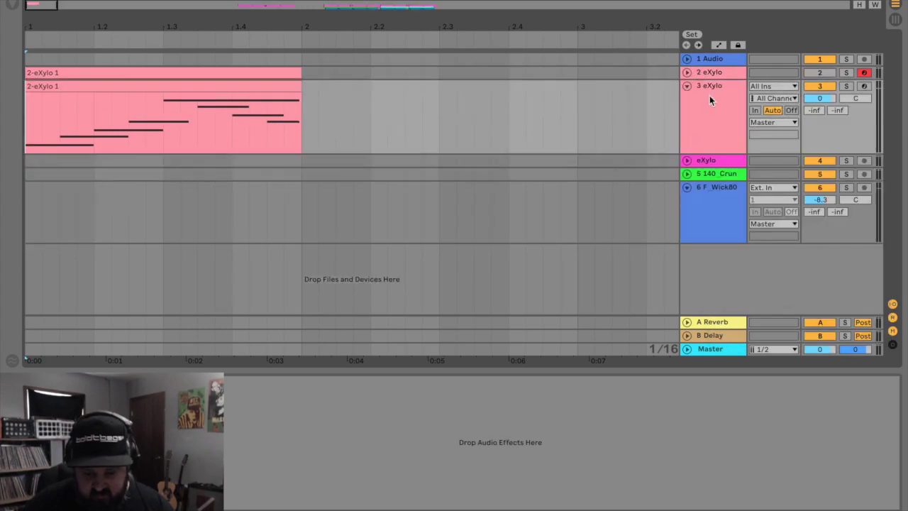
Freeze and flatten the duplicated eXylo track into audio, and play its clip from bar 3
click(712, 103)
right_click(712, 100)
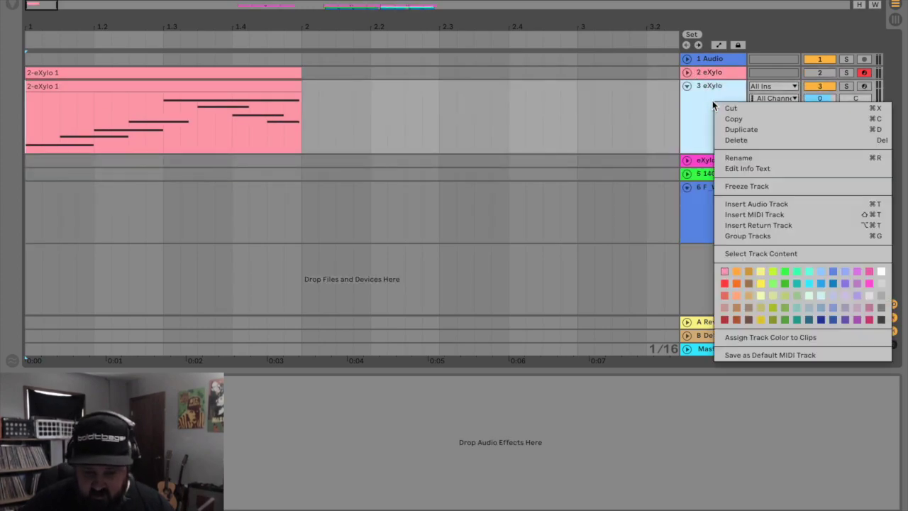
click(749, 185)
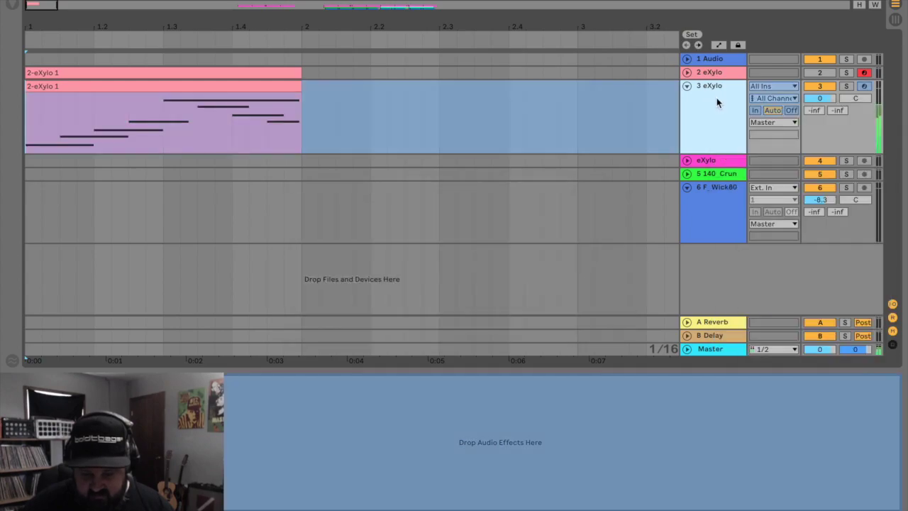
right_click(715, 97)
click(744, 196)
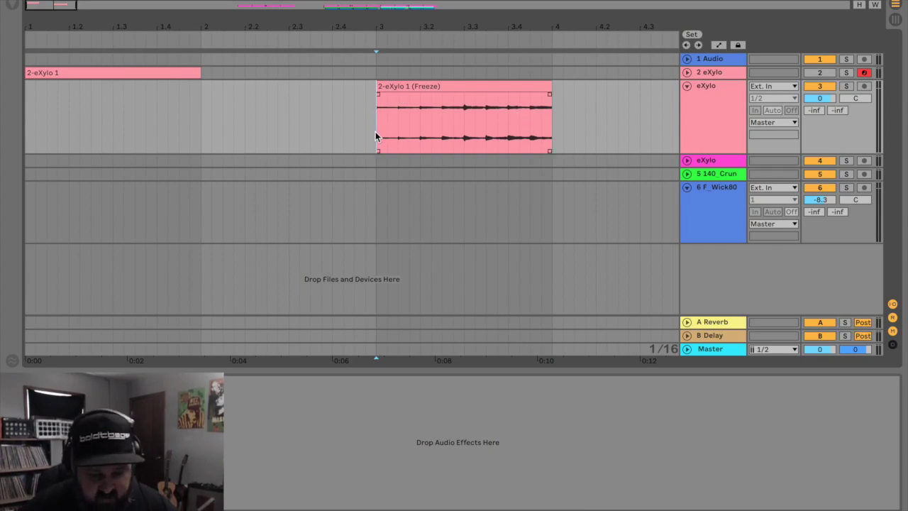
key(space)
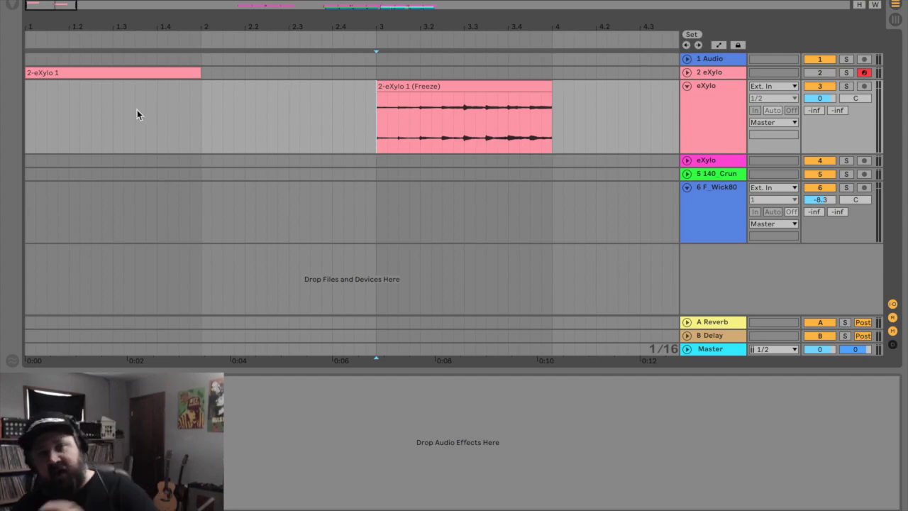
Loop the frozen eXylo clip at bar 3 and load the Backmask plug-in on its track
click(461, 121)
drag(93, 4, 104, 4)
click(16, 8)
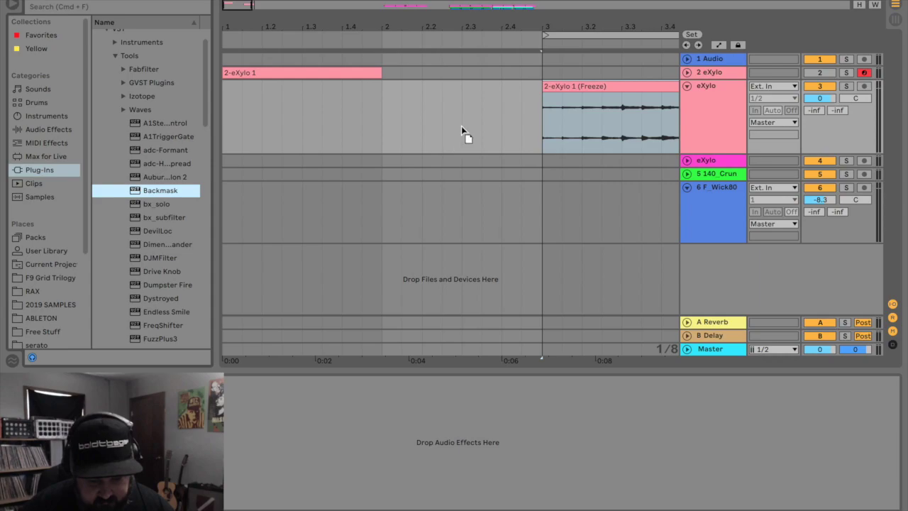
key(Return)
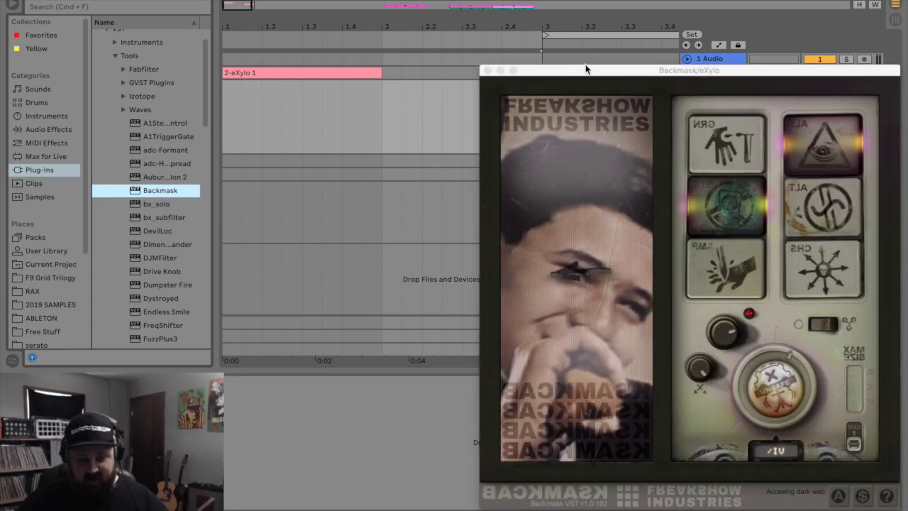
Turn on Backmask's help overlay and examine the descriptions of its trigger modes, reverse types and size knob
drag(697, 71, 577, 23)
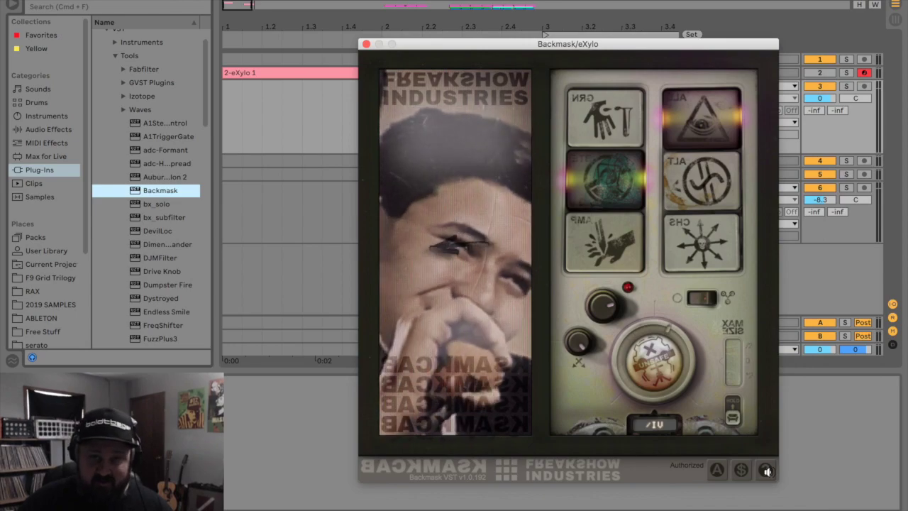
click(766, 471)
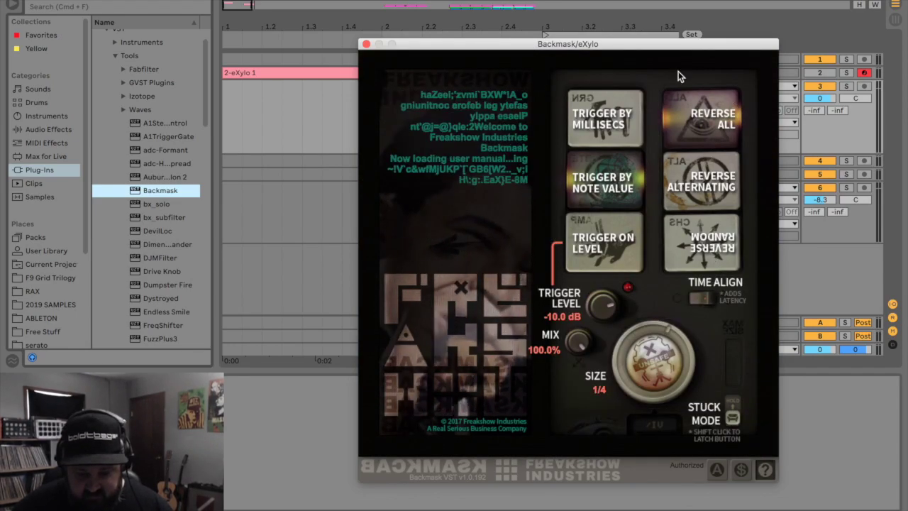
mouse_move(599, 121)
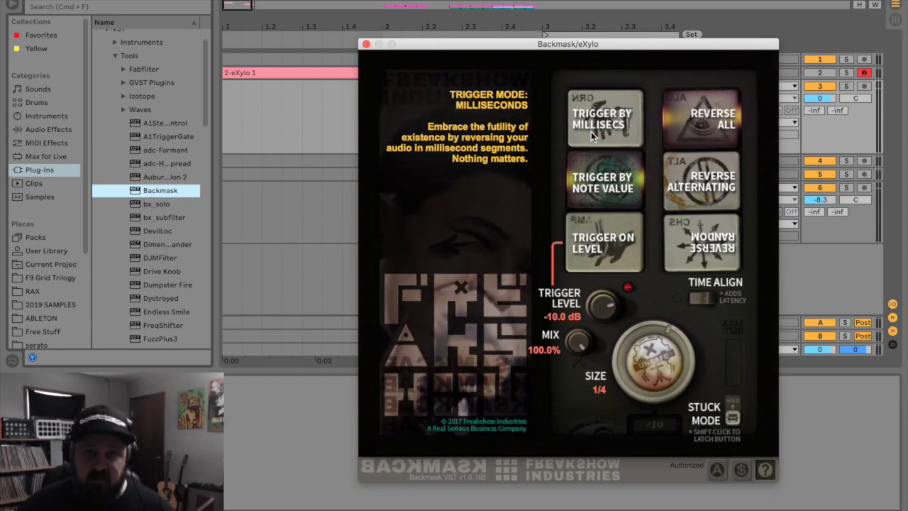
mouse_move(632, 183)
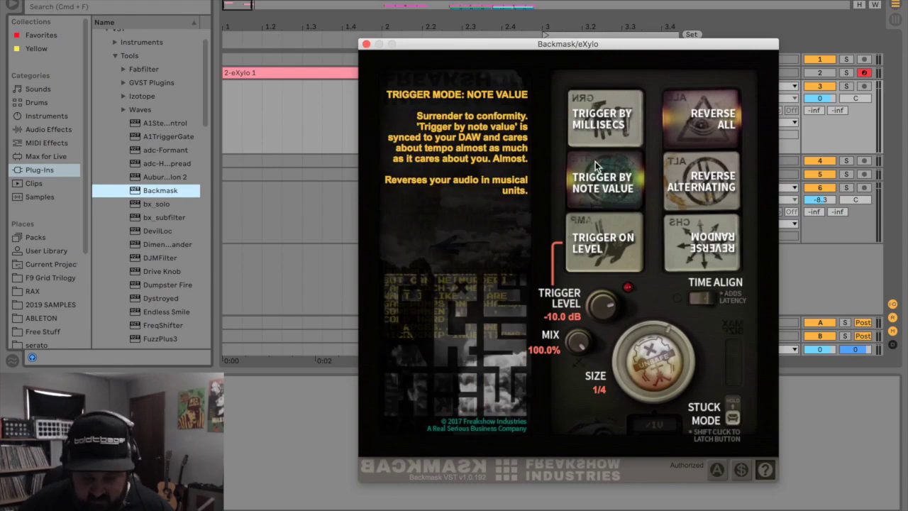
mouse_move(617, 243)
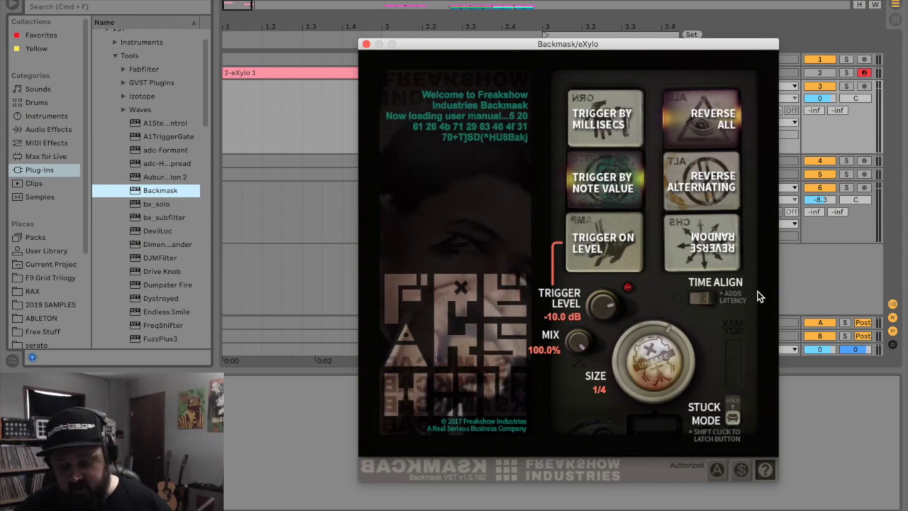
mouse_move(711, 249)
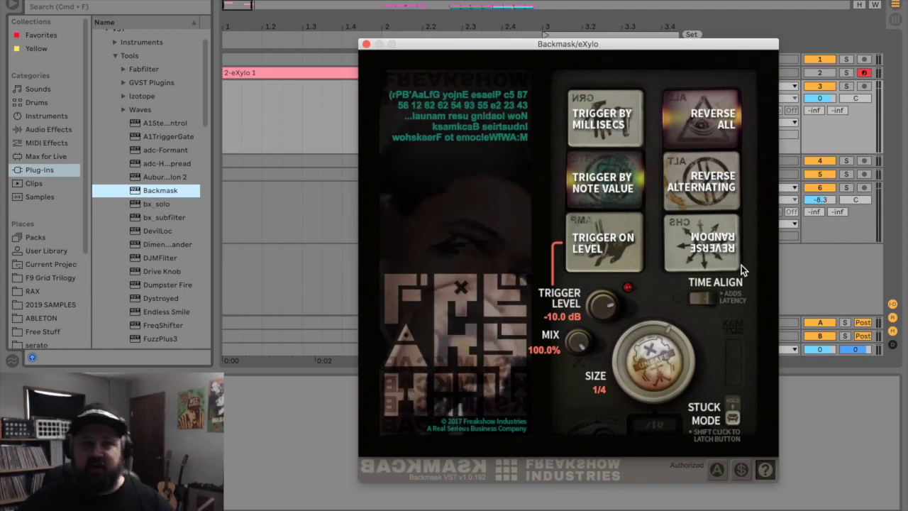
mouse_move(656, 360)
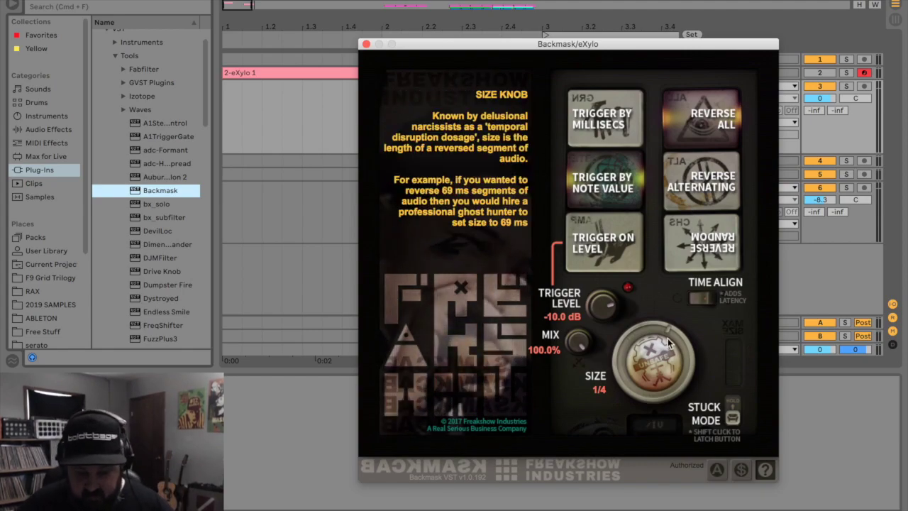
Set Backmask's Size to 1 bar and play the eXylo audio clip from bar 3
drag(657, 360, 655, 274)
drag(461, 44, 541, 176)
click(532, 63)
scroll(533, 64, right, 5)
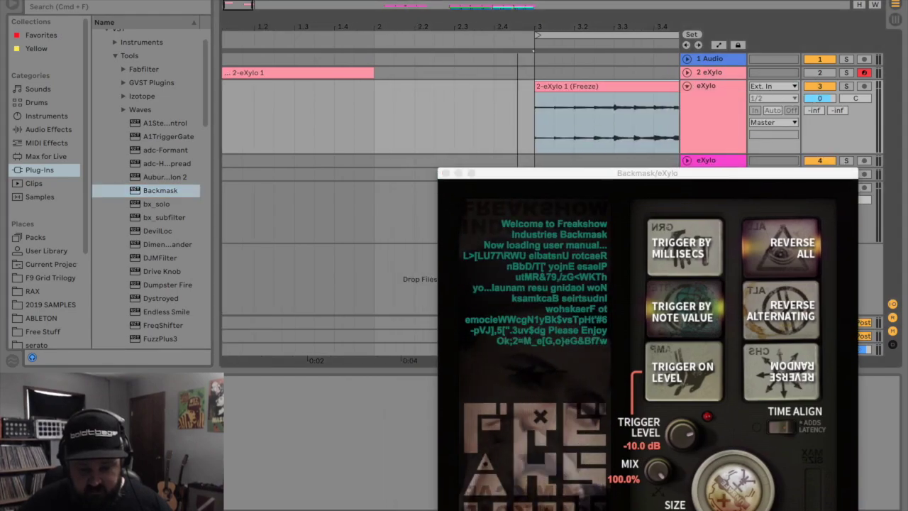
click(355, 132)
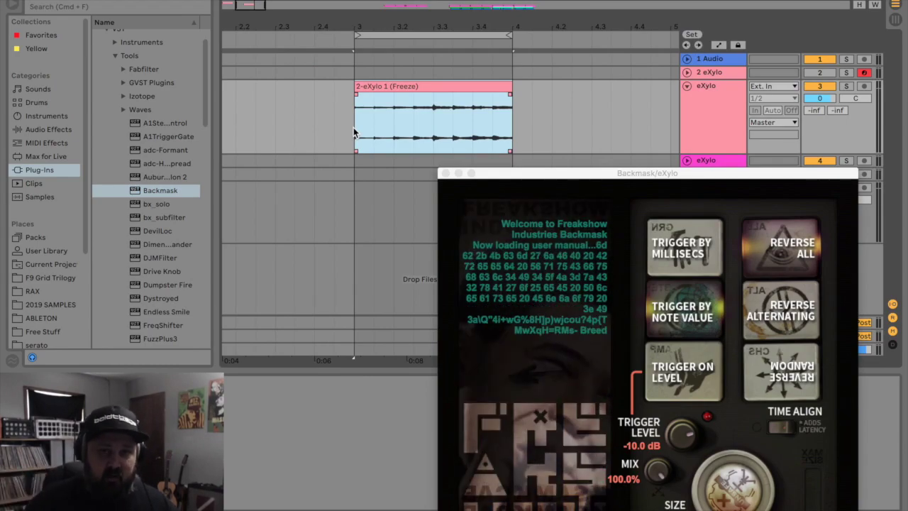
key(space)
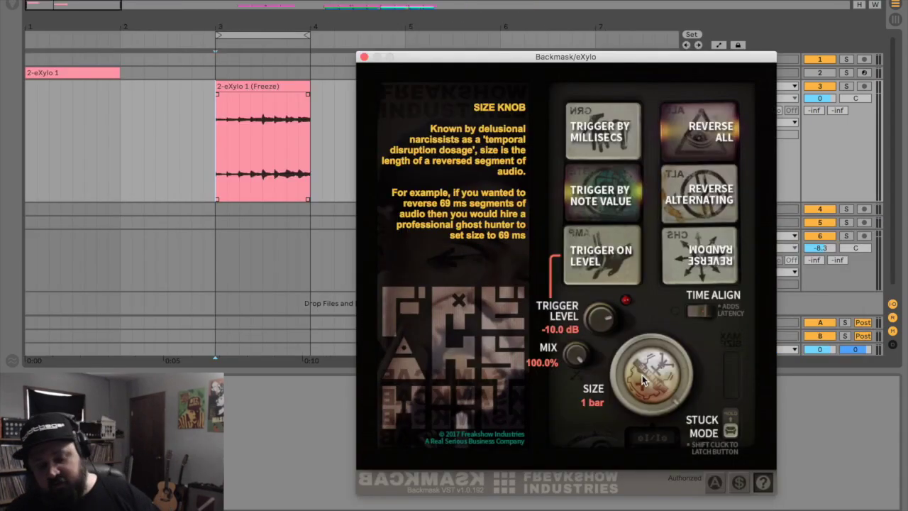
Set Backmask's Size to 1/4 with the Reverse Alternating type, and play the clip from bar 3
drag(647, 366, 636, 443)
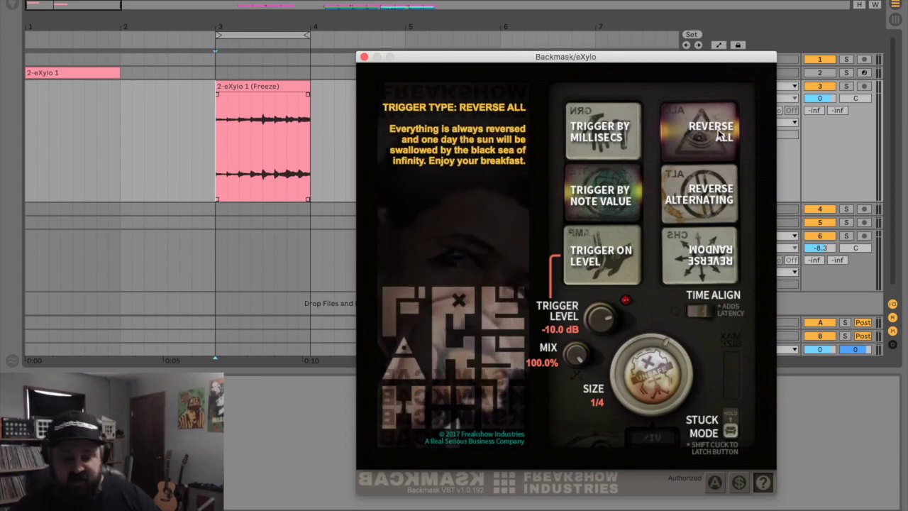
mouse_move(698, 202)
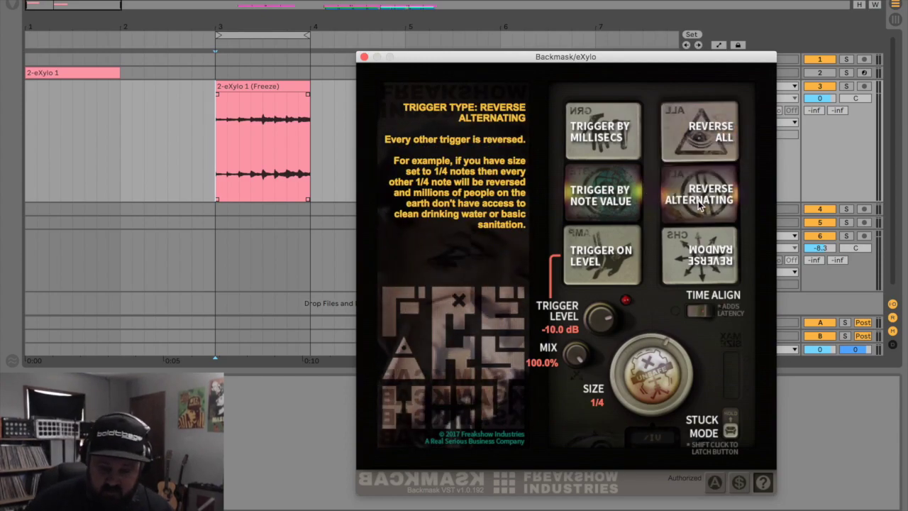
click(210, 151)
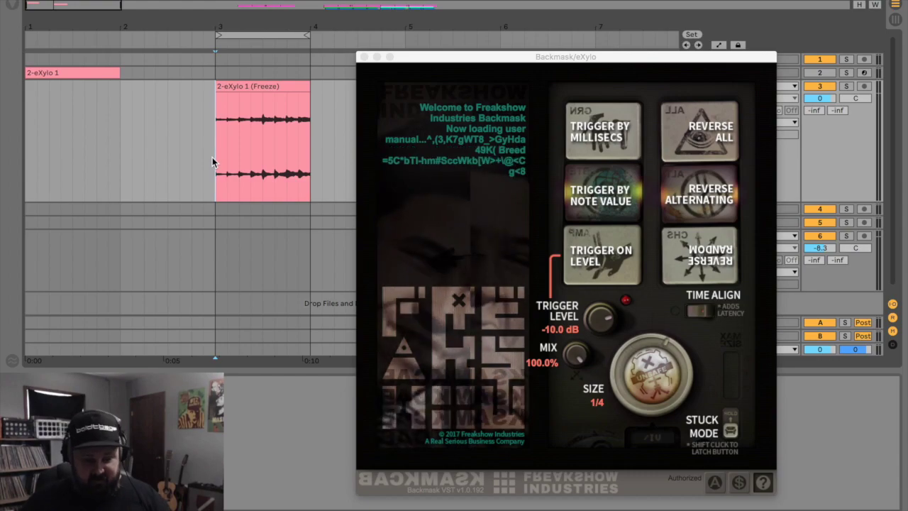
key(space)
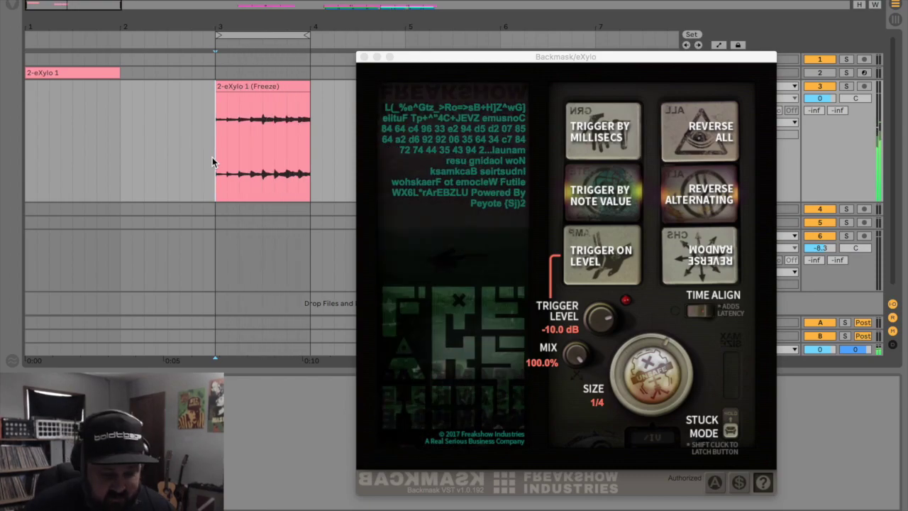
Show the Transposition envelope of the frozen eXylo clip at bar 7 in an enlarged clip view and play the clip
click(190, 161)
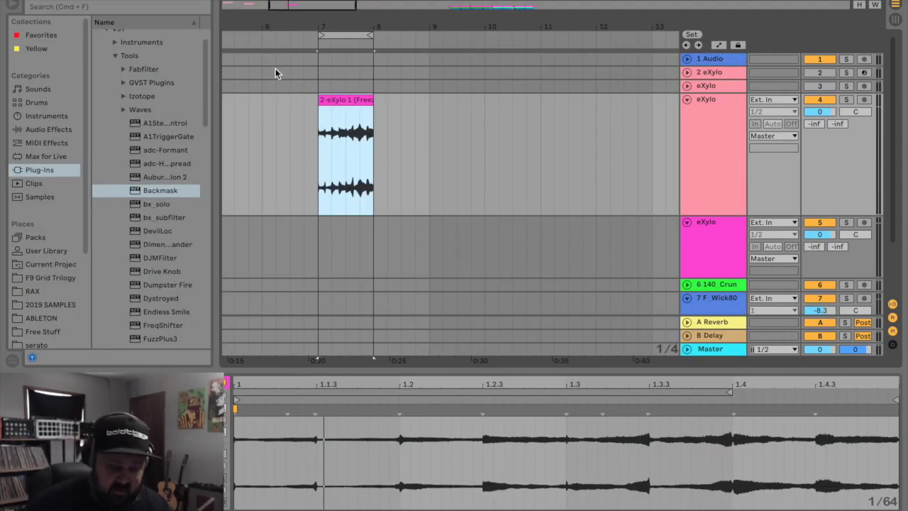
click(334, 99)
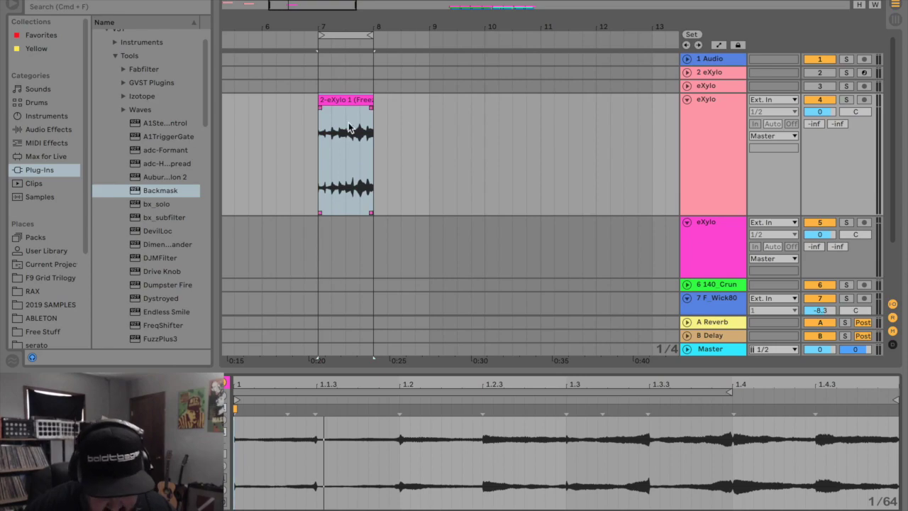
drag(382, 368, 384, 94)
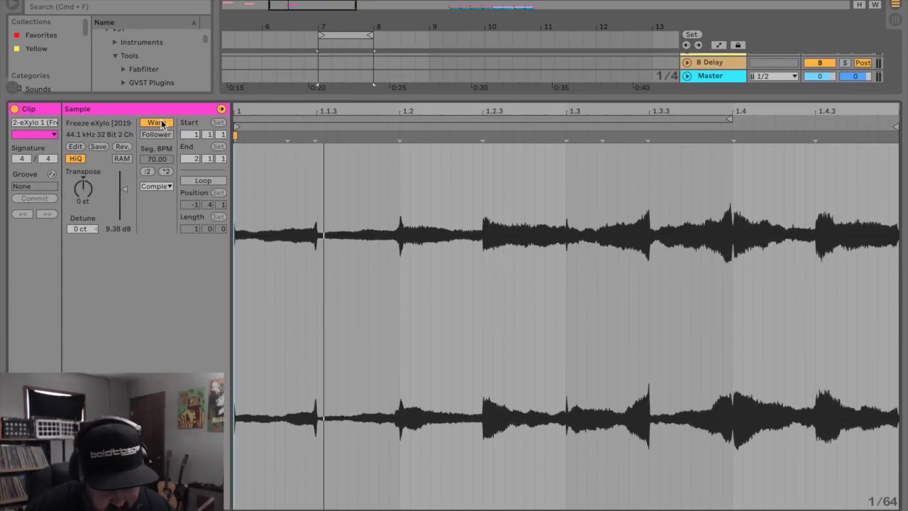
click(221, 108)
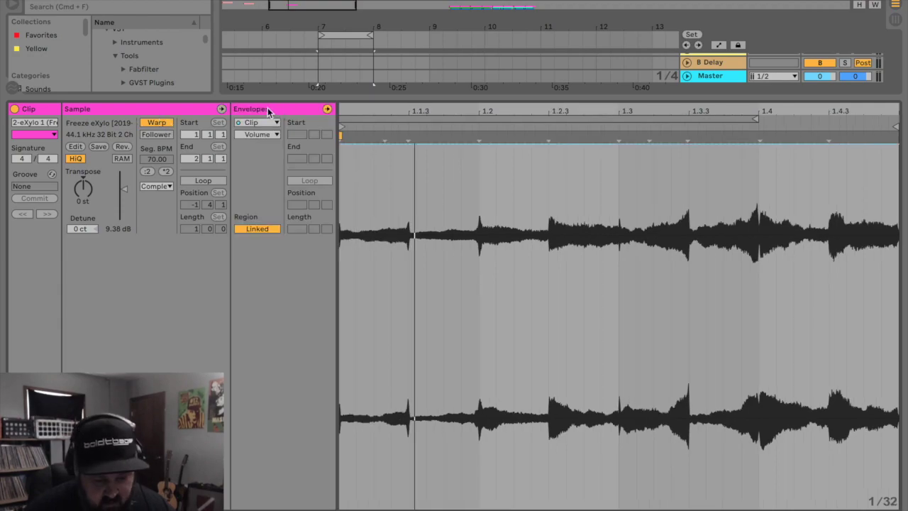
click(276, 133)
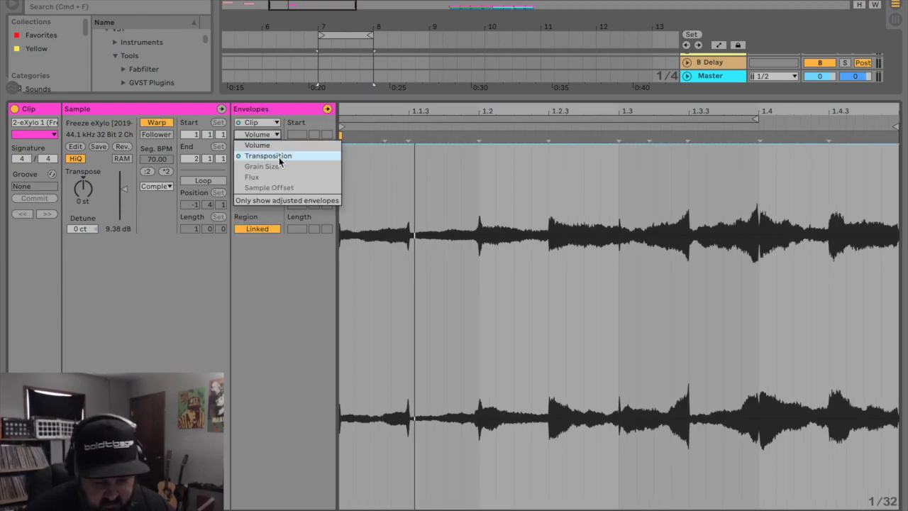
click(279, 156)
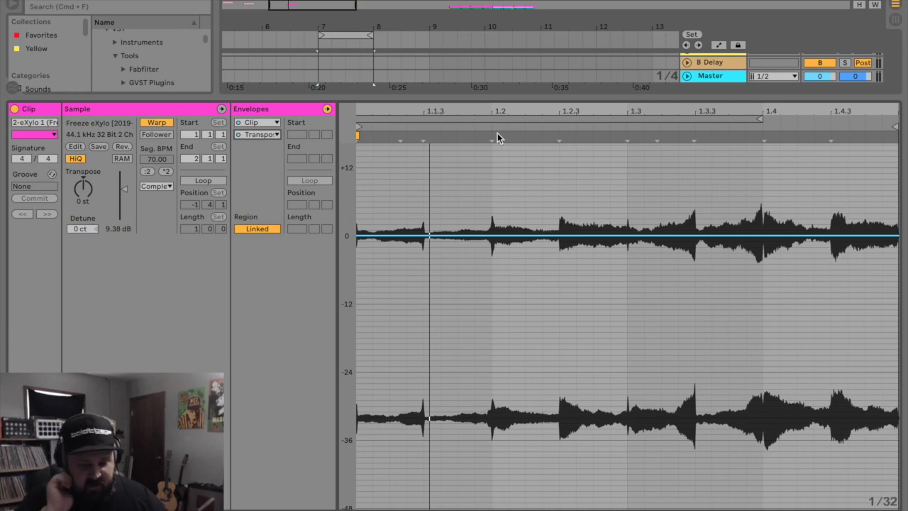
key(space)
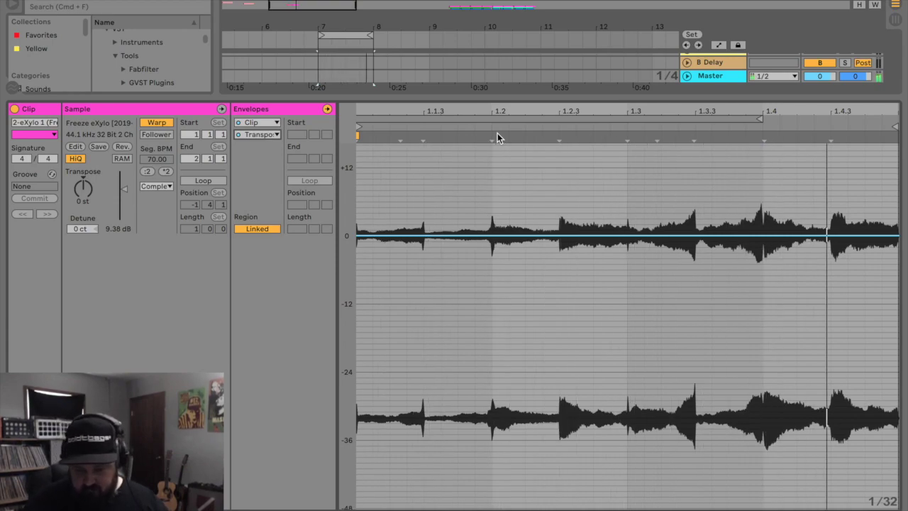
Draw a transposition dip of about -1 st between 1.2 and 1.2.3 and a +1 st bump between 1.4 and 1.4.3, and play the clip
click(559, 235)
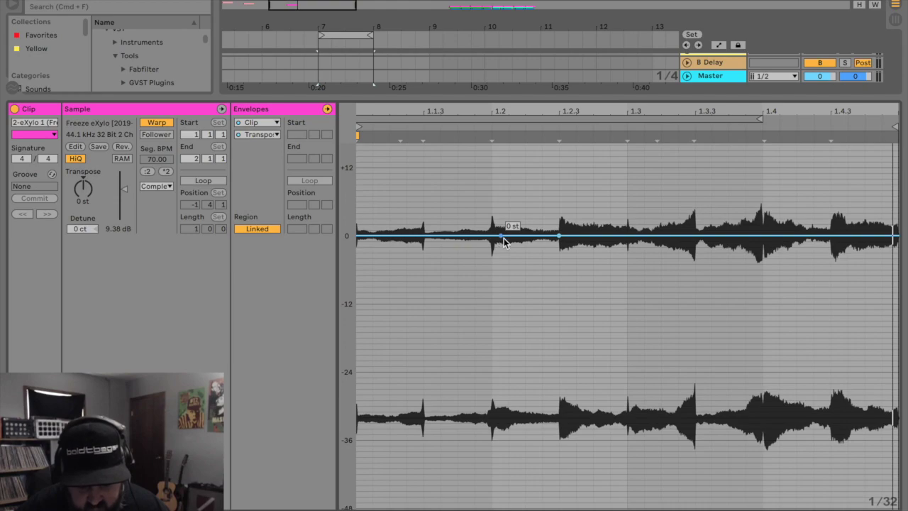
drag(514, 236, 515, 241)
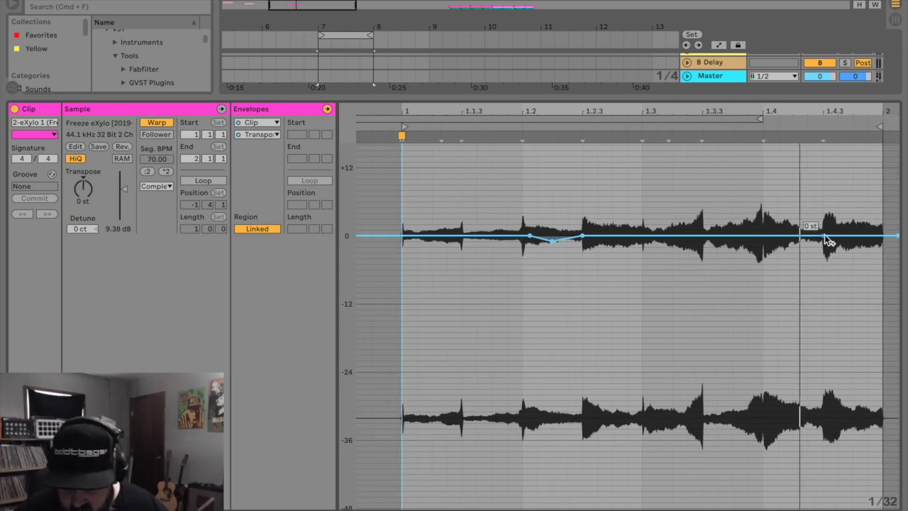
click(763, 235)
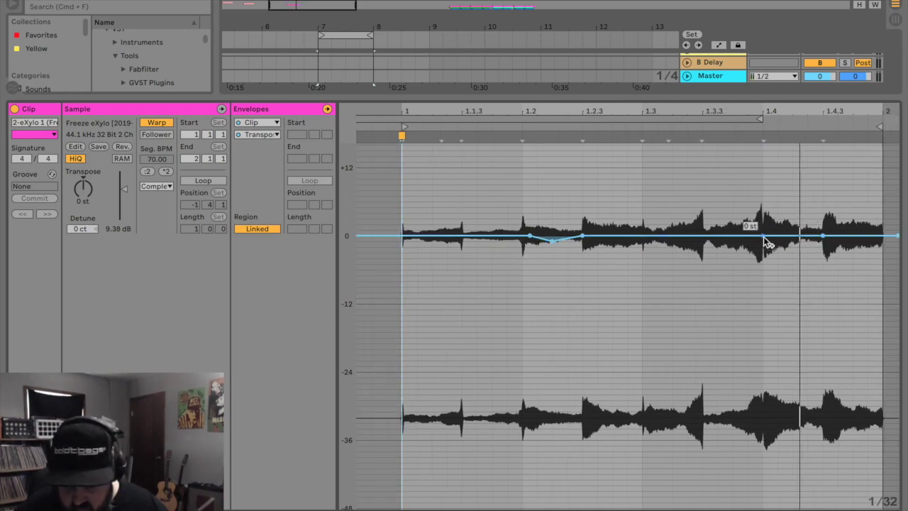
drag(797, 235, 797, 231)
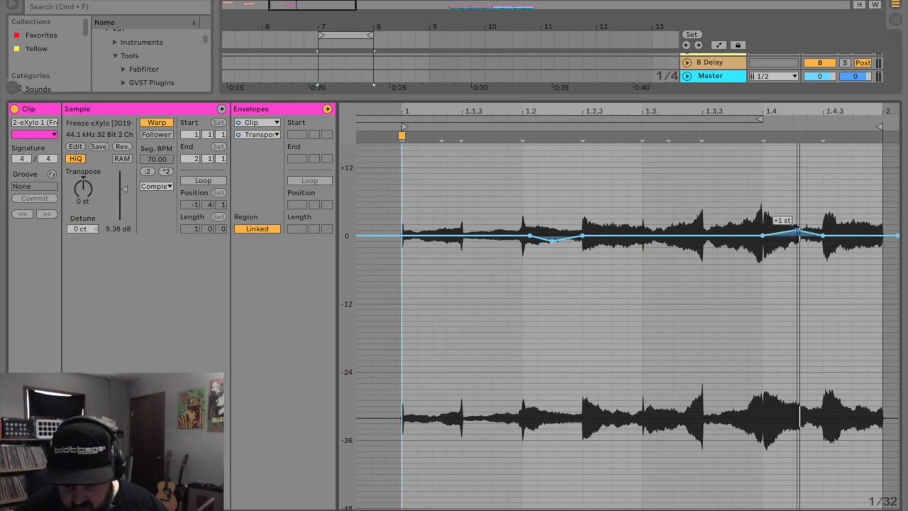
key(space)
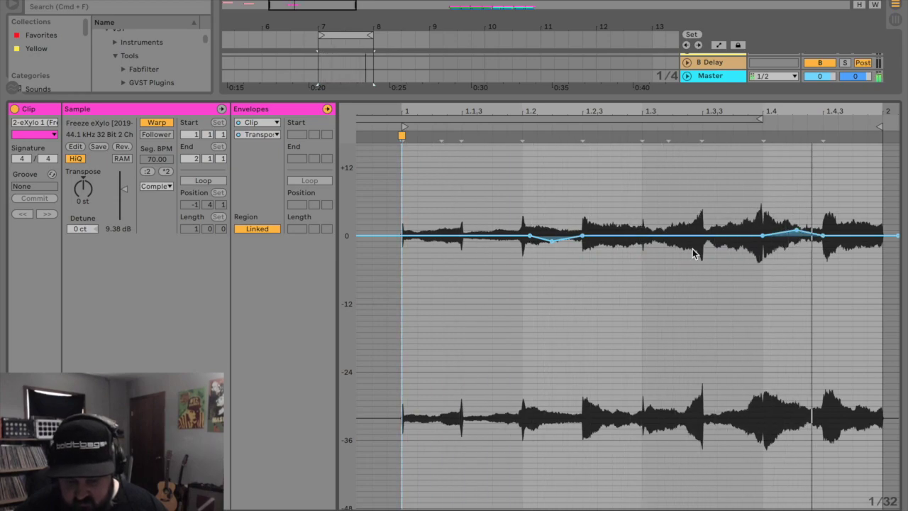
Duplicate the eXylo clip three times to fill bars 7 to 11 and extend the loop over all four clips
drag(630, 97, 660, 376)
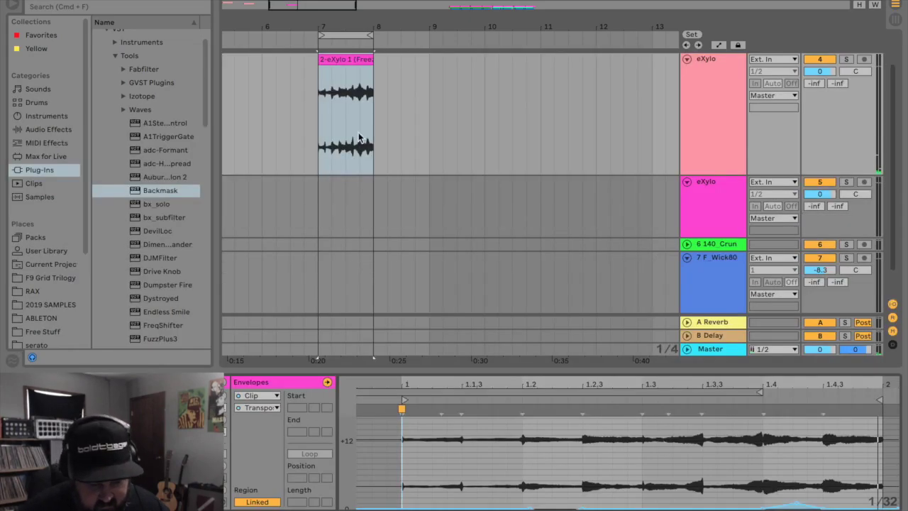
scroll(426, 241, up, 3)
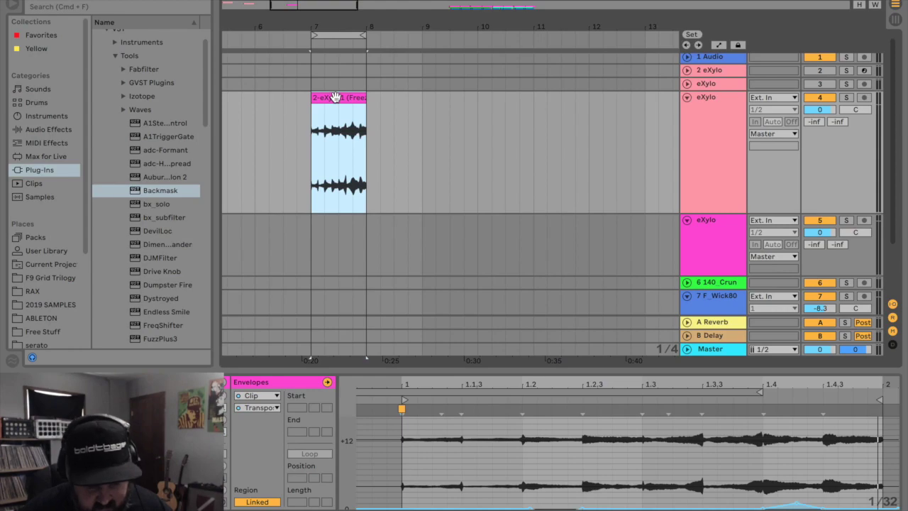
key(super+d)
key(super+d)
key(super+d)
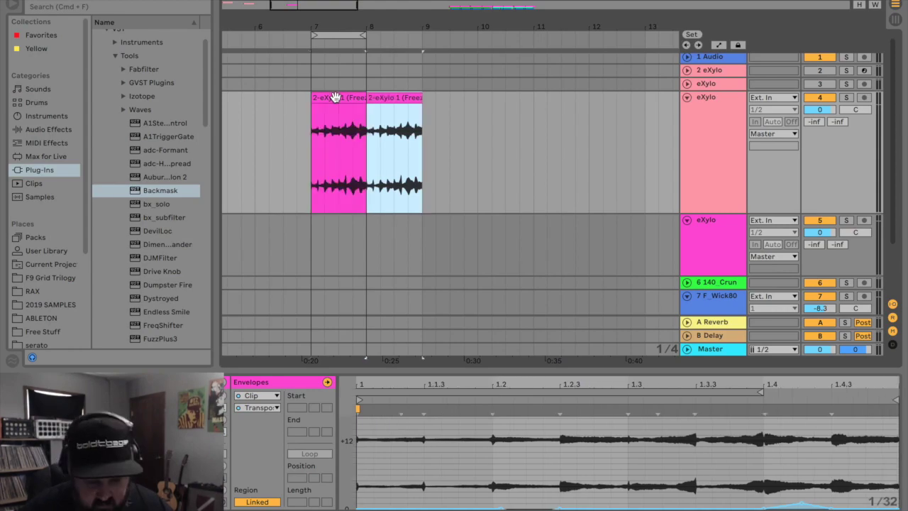
drag(362, 35, 533, 78)
Duplicate a short slice from just after 8.4.3 in the second eXylo clip and extend the copy to bar 9
click(303, 178)
drag(414, 17, 451, 124)
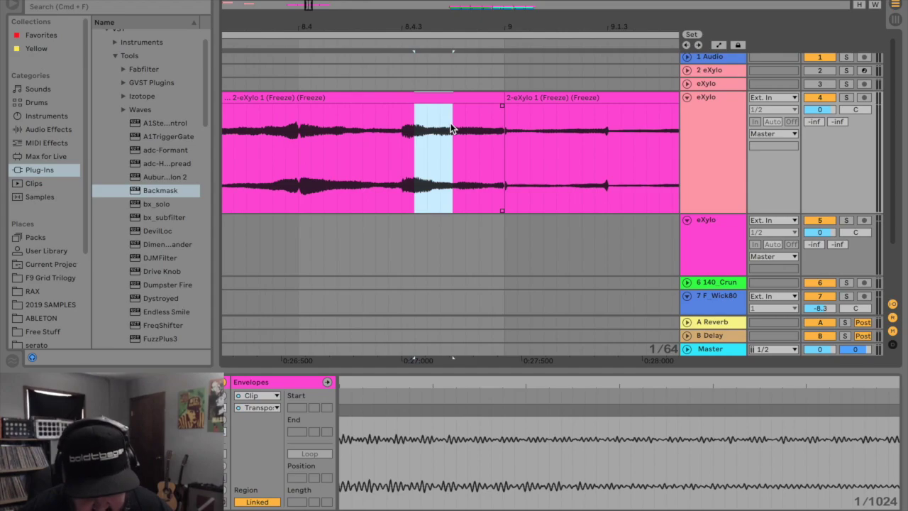
key(ctrl+d)
click(448, 135)
click(399, 149)
key(space)
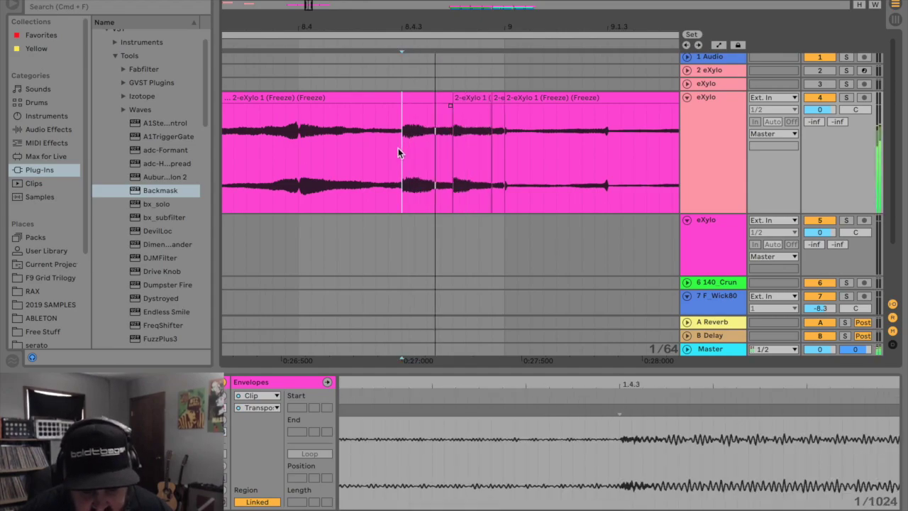
drag(491, 135, 504, 135)
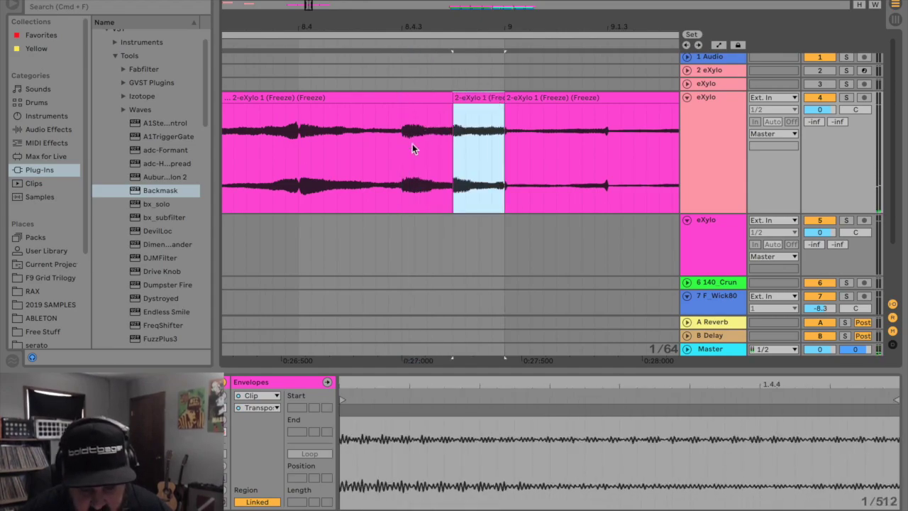
Play the arrangement from 8.4 to hear the repeated slice lead into the third eXylo clip
click(396, 154)
click(299, 182)
drag(356, 10, 355, 2)
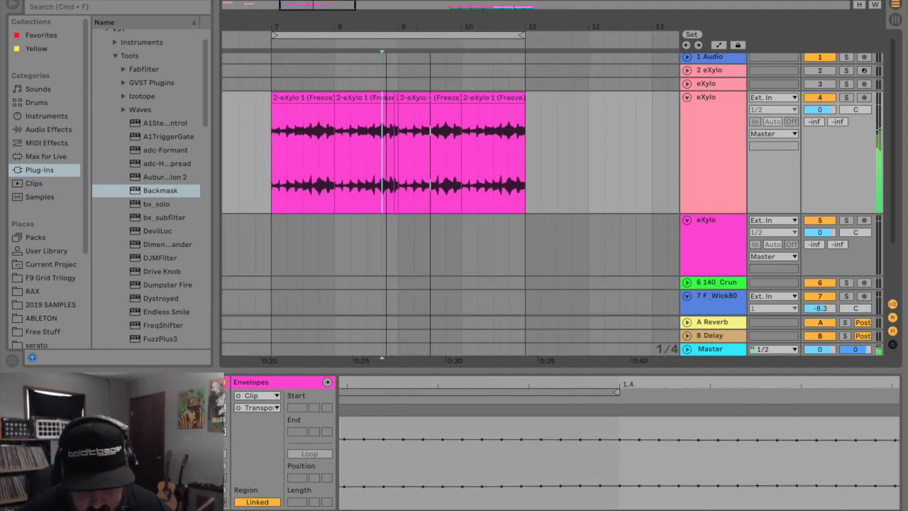
key(space)
Add warp markers at 1.4 and 1.4.3 in the last eXylo clip and move the 1.4.3 marker to bar 2
click(514, 106)
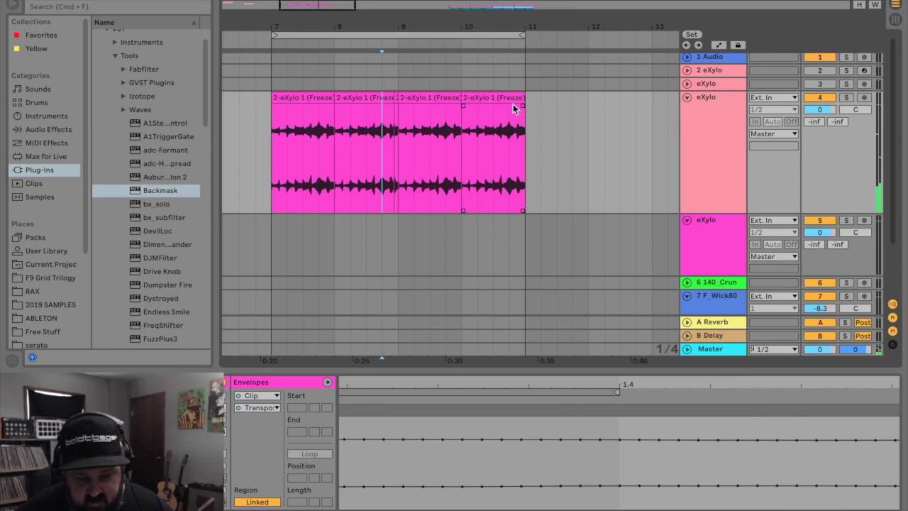
click(507, 100)
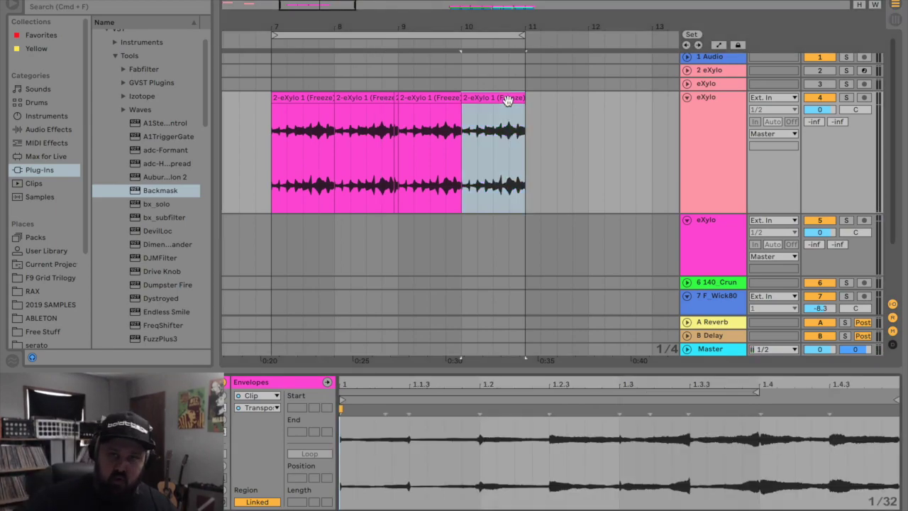
drag(519, 30, 454, 81)
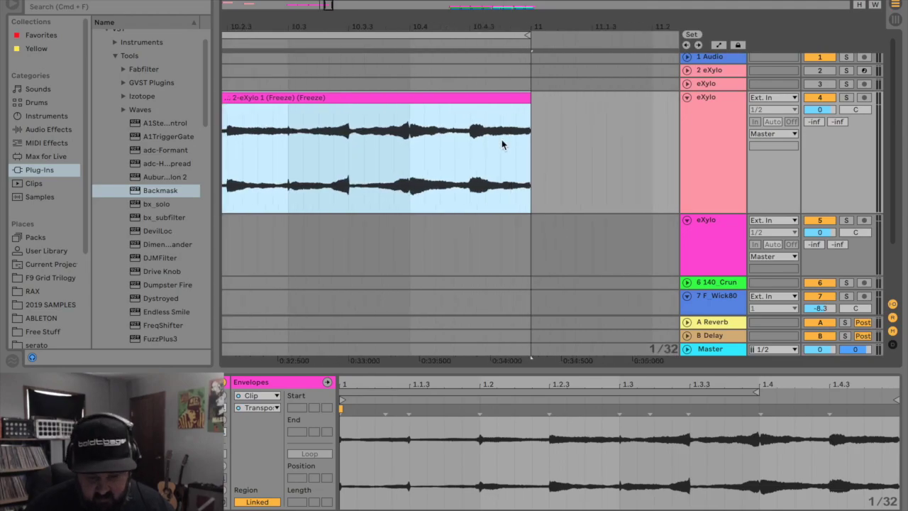
click(479, 109)
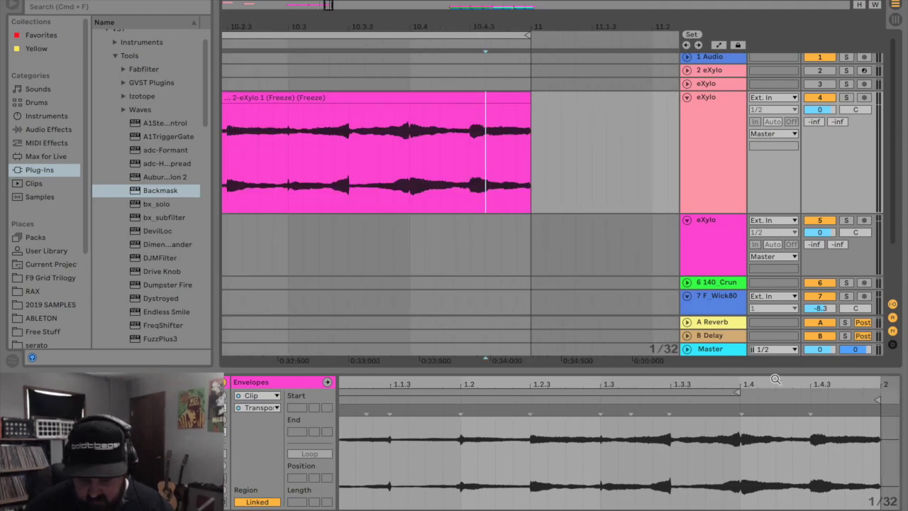
drag(773, 368, 751, 184)
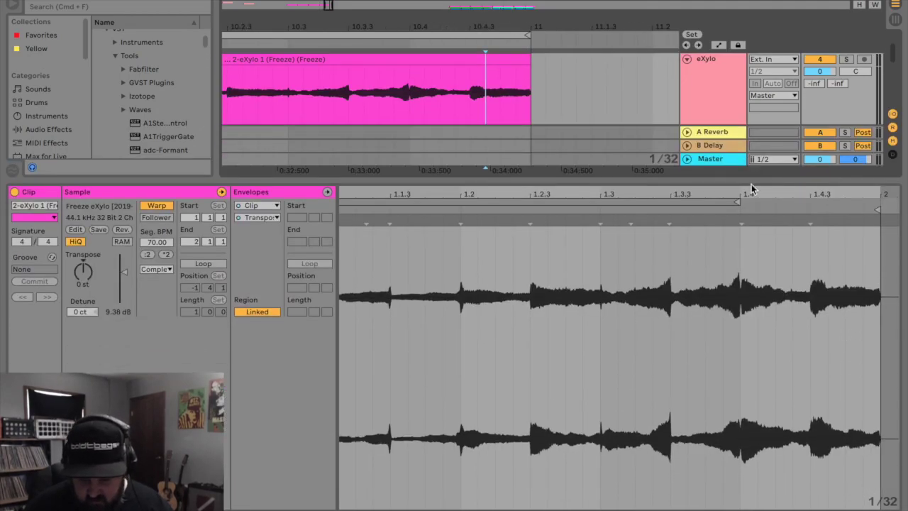
double_click(741, 220)
double_click(811, 219)
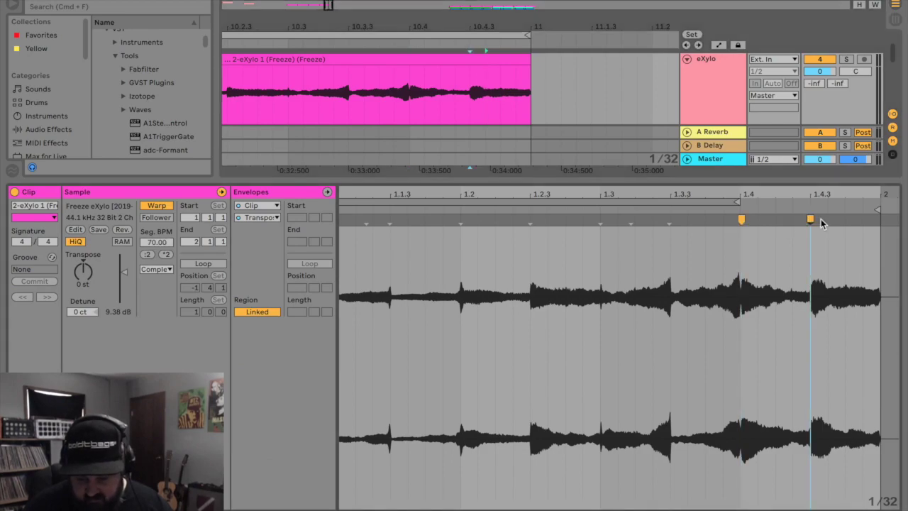
drag(810, 219, 881, 219)
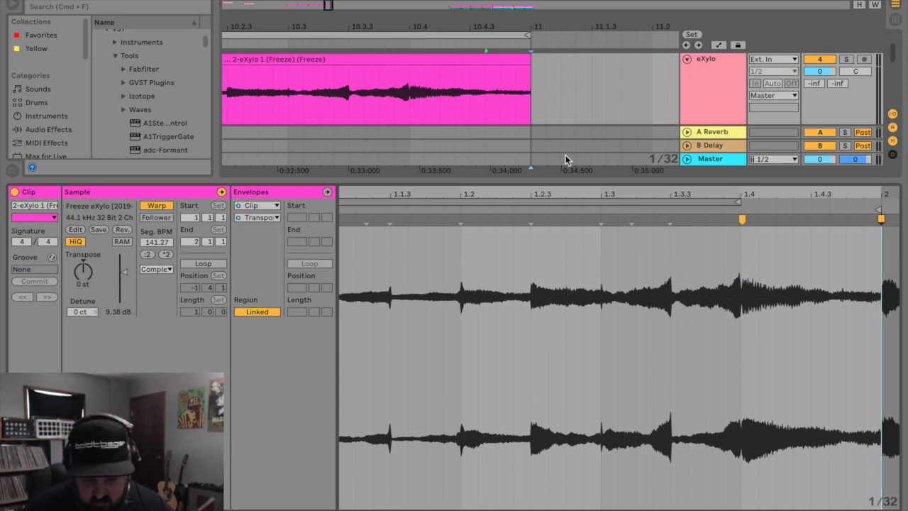
Remove the +1 st breakpoint from the last clip's Transposition envelope and shift the breakpoint at 1.4 slightly past the beat
click(257, 217)
click(256, 236)
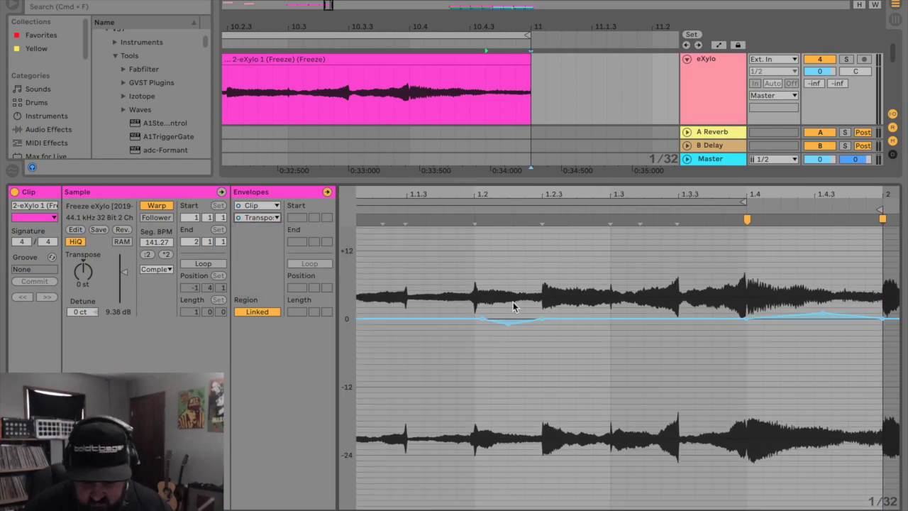
mouse_move(818, 310)
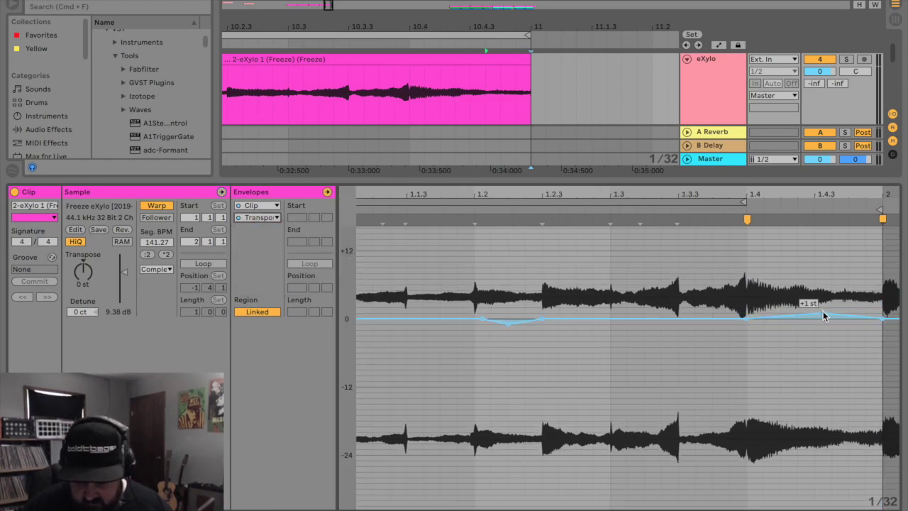
click(822, 312)
drag(788, 195, 574, 195)
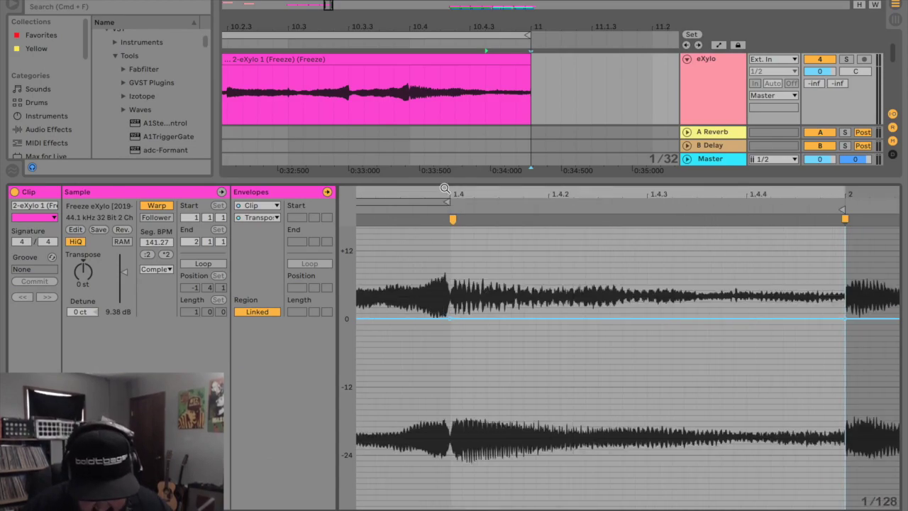
drag(444, 188, 445, 213)
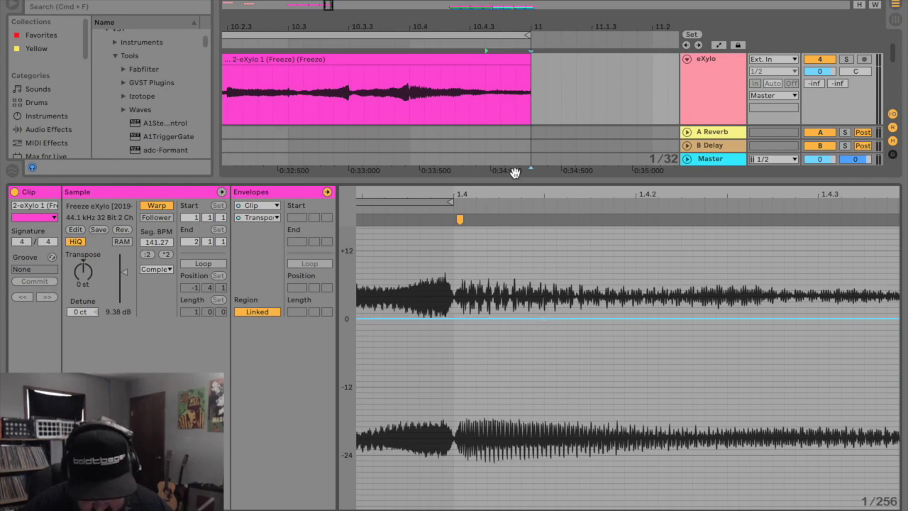
drag(518, 196, 691, 186)
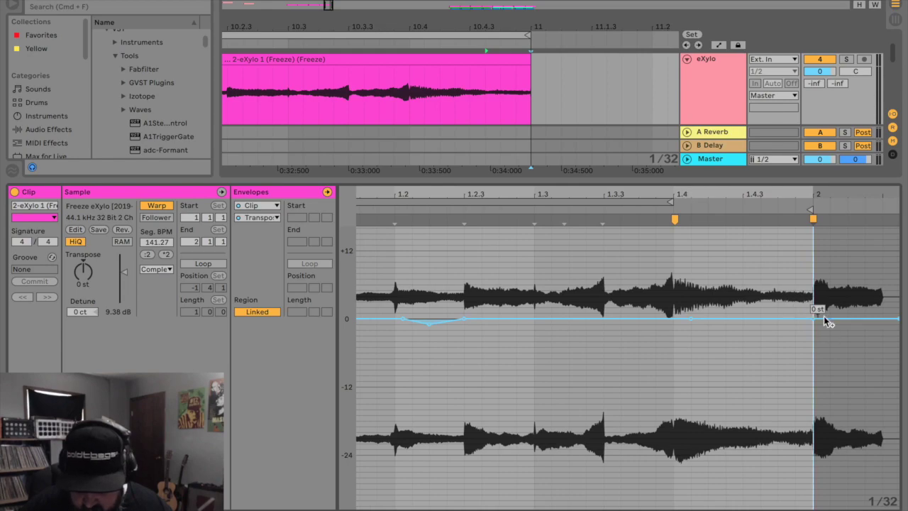
Pull the Transposition envelope down to about -32 st at bar 2 of the last clip and play from just before 10.4
drag(813, 318, 814, 424)
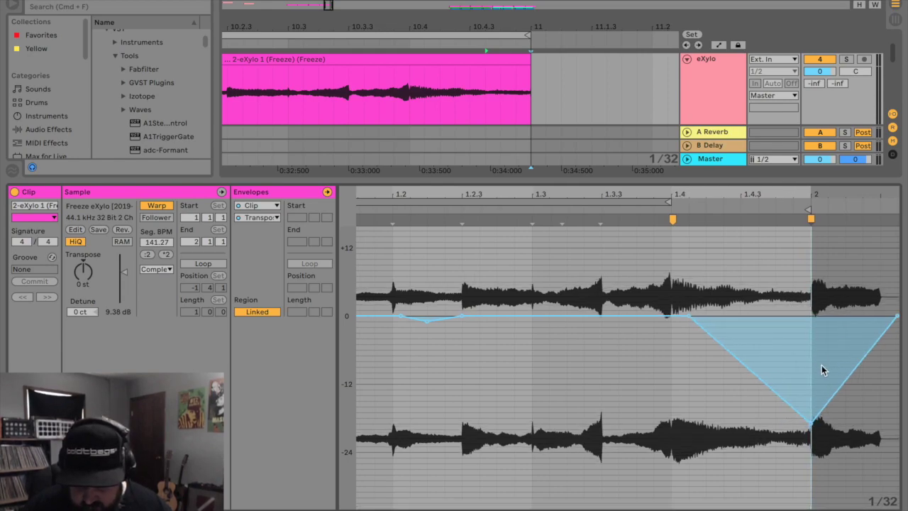
mouse_move(811, 417)
drag(811, 417, 812, 495)
click(395, 87)
key(space)
key(space)
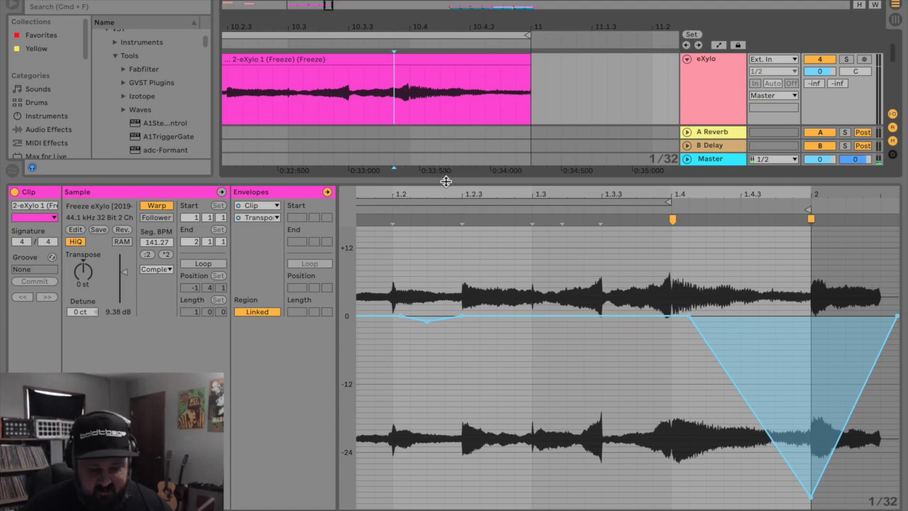
Solo the F_Wick808 bass track and play it from 26.4 in the finished arrangement
drag(446, 182, 445, 372)
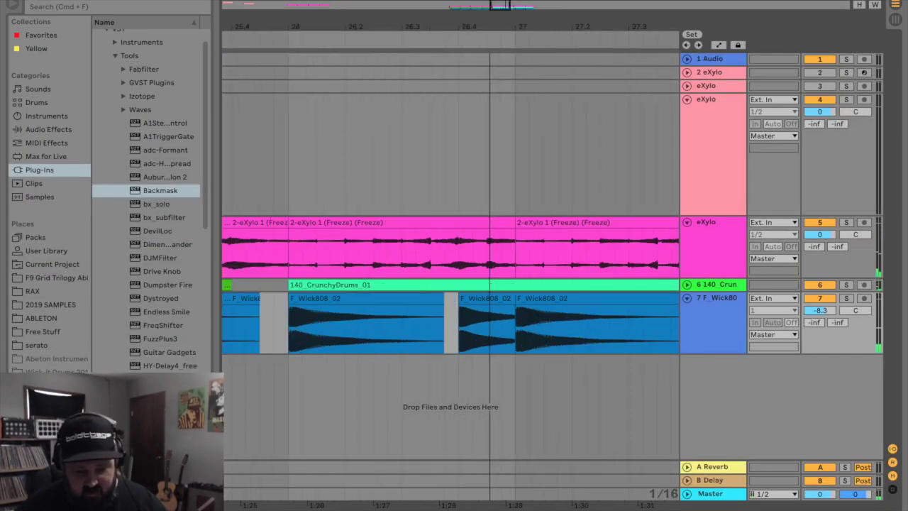
key(plus)
click(444, 334)
click(846, 298)
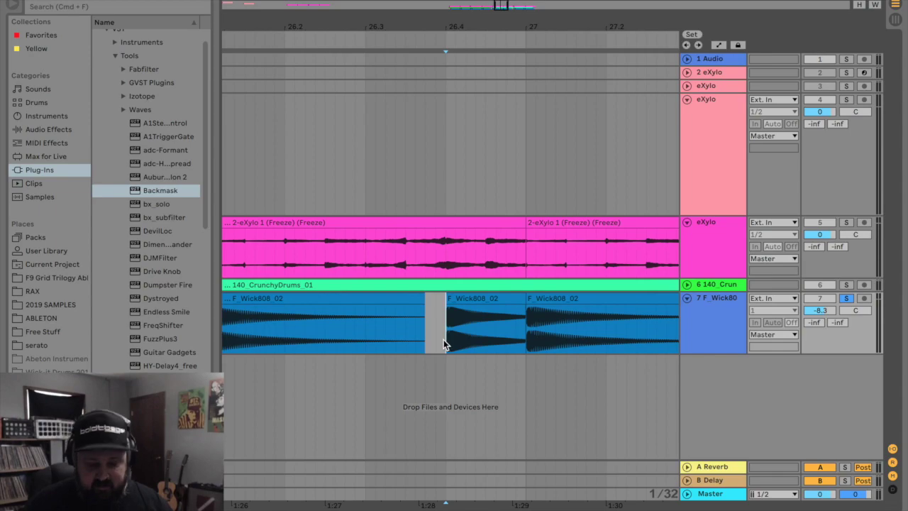
key(space)
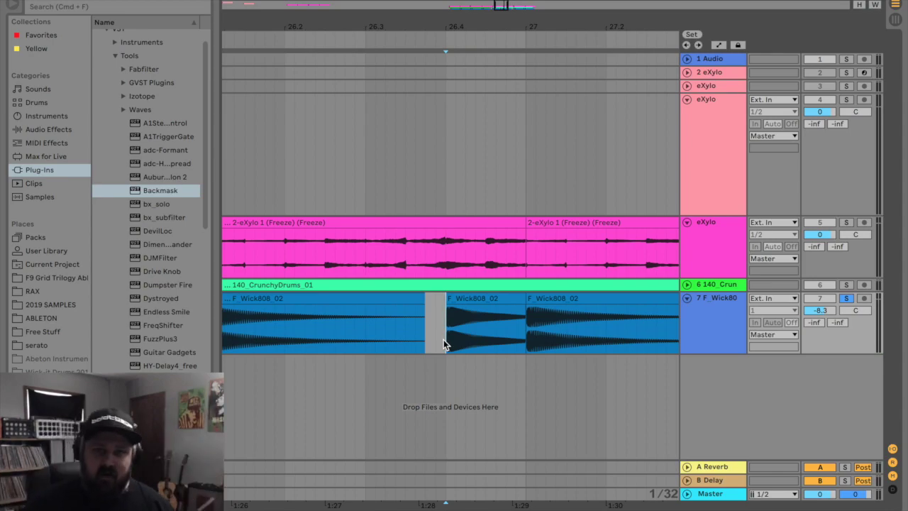
drag(421, 30, 422, 20)
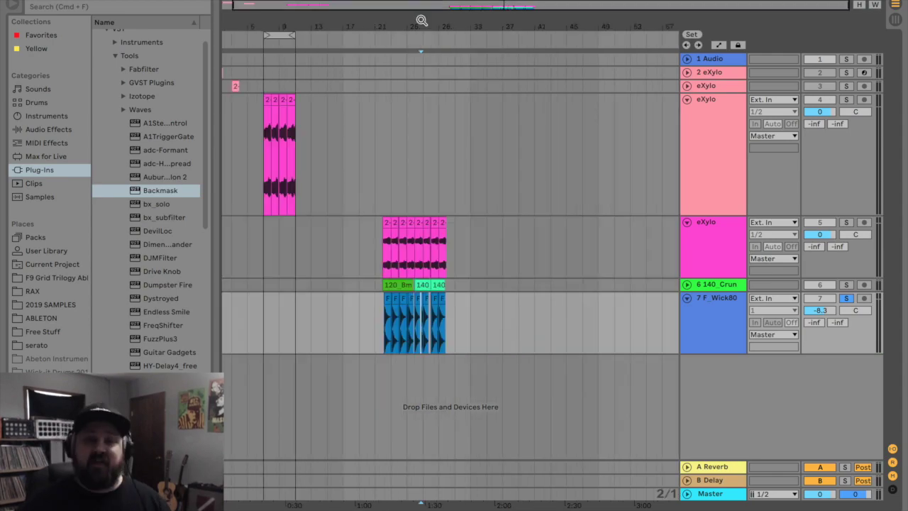